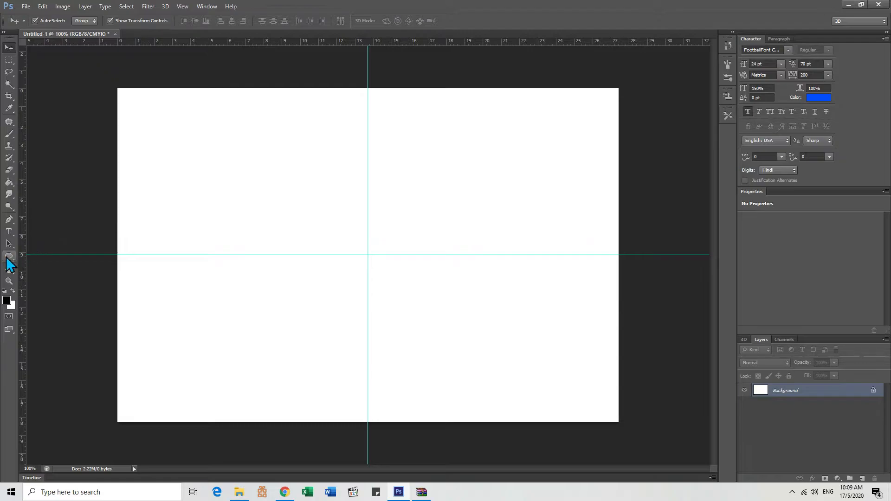
# - Draw a circular path about 9 ruler units wide and centre it on the intersection of the two guides
pyautogui.moveTo(261, 217); pyautogui.dragTo(639, 385)
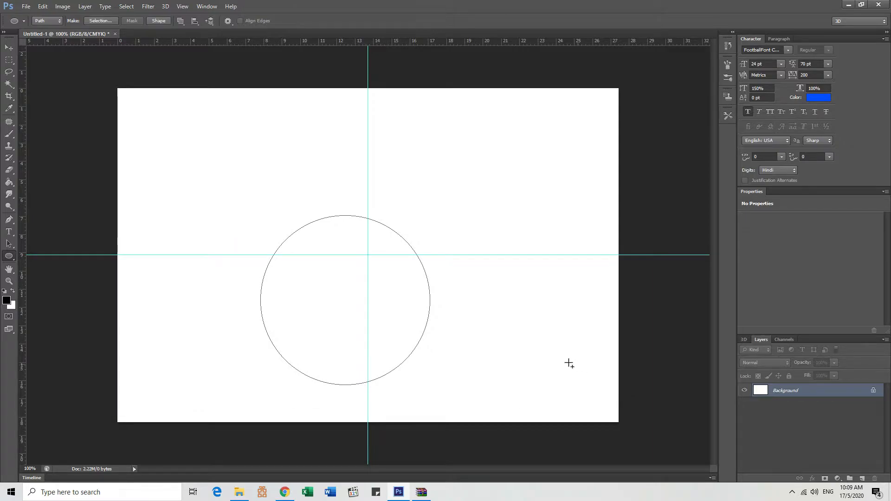
pyautogui.click(9, 244)
pyautogui.moveTo(344, 219); pyautogui.dragTo(366, 172)
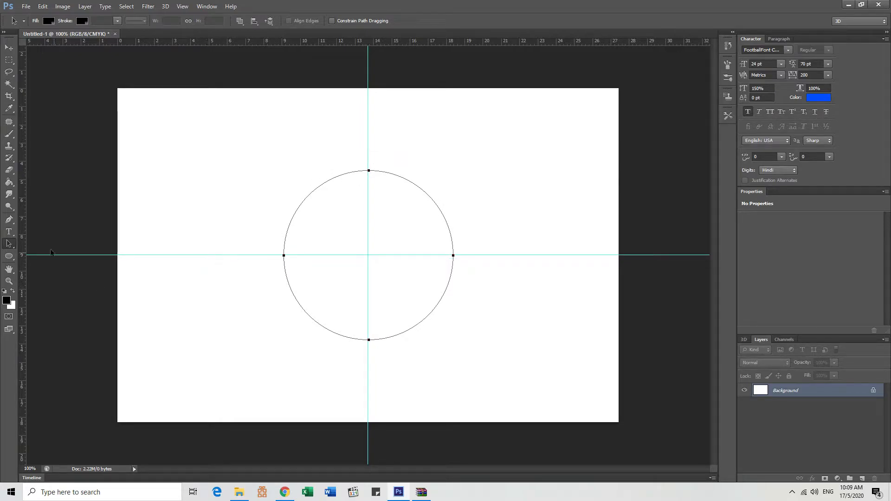
# - Start type on the circle's path at its uppermost point and enter "BELAJAR MENULIS TEXT"
pyautogui.click(9, 231)
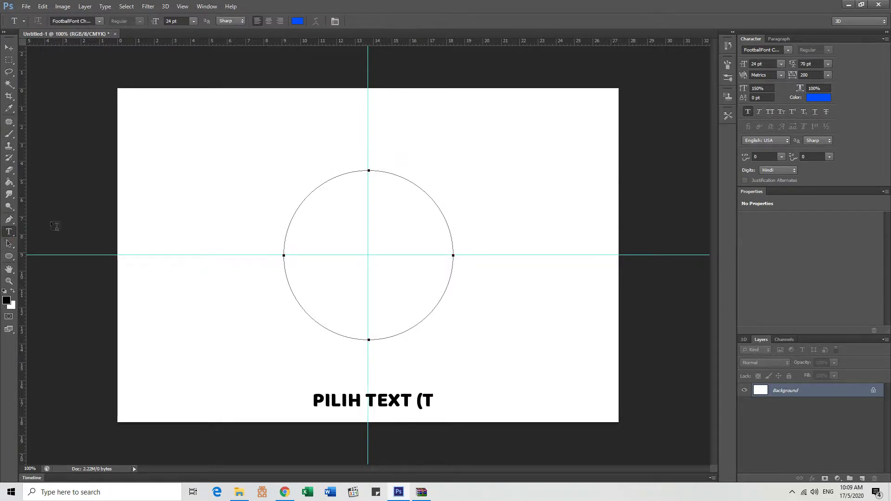
pyautogui.click(367, 168)
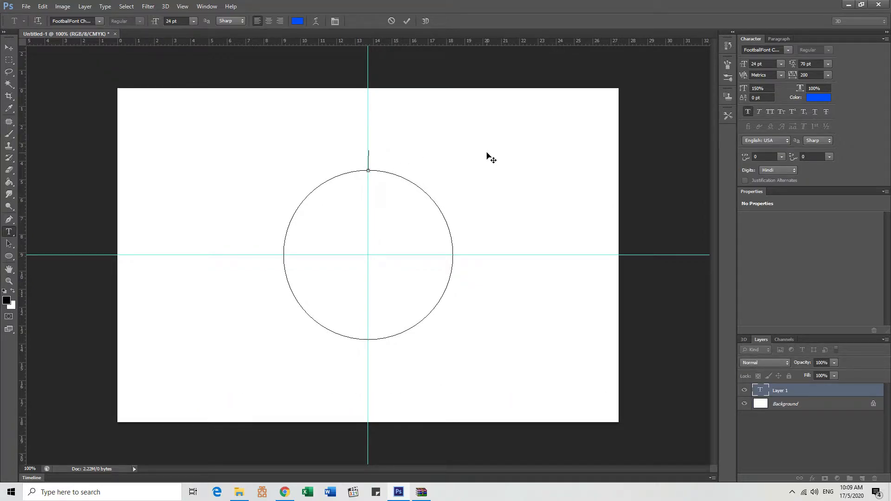
pyautogui.write('ELAA E')
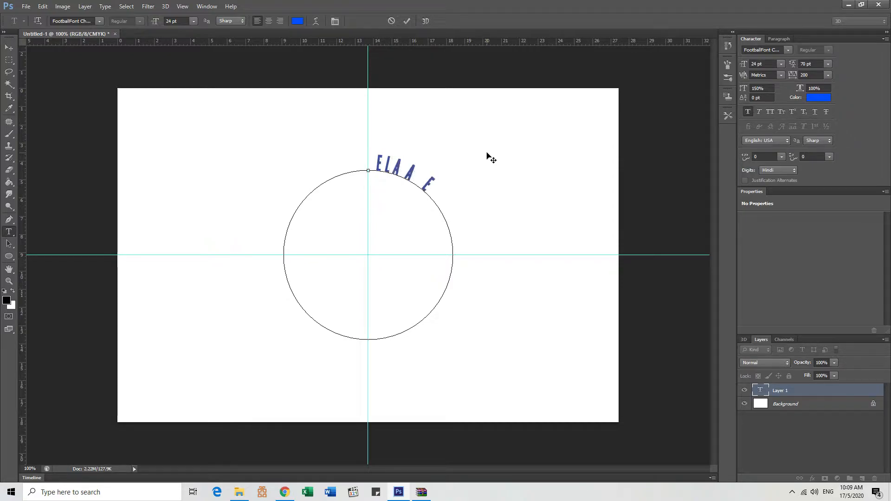
pyautogui.hotkey('ctrl', 'a')
pyautogui.write('CHELSEA')
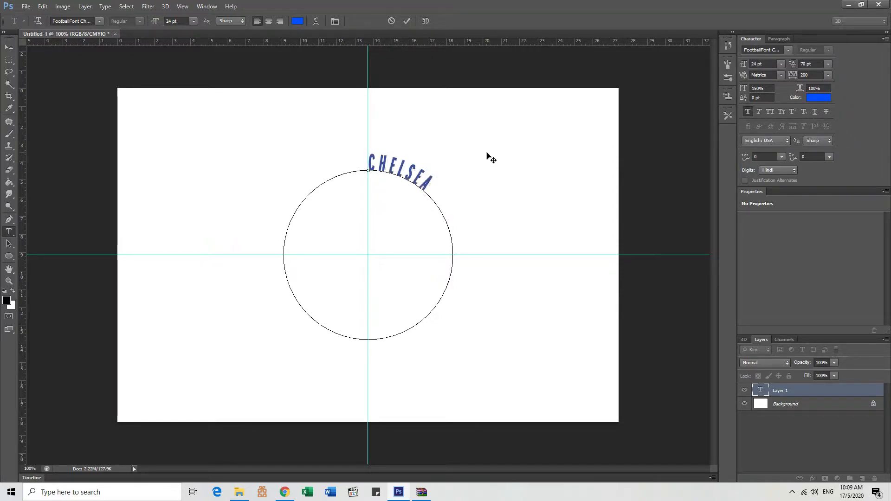
pyautogui.press('ctrl')
pyautogui.hotkey('ctrl', 'a')
pyautogui.write('ELAA ELSE')
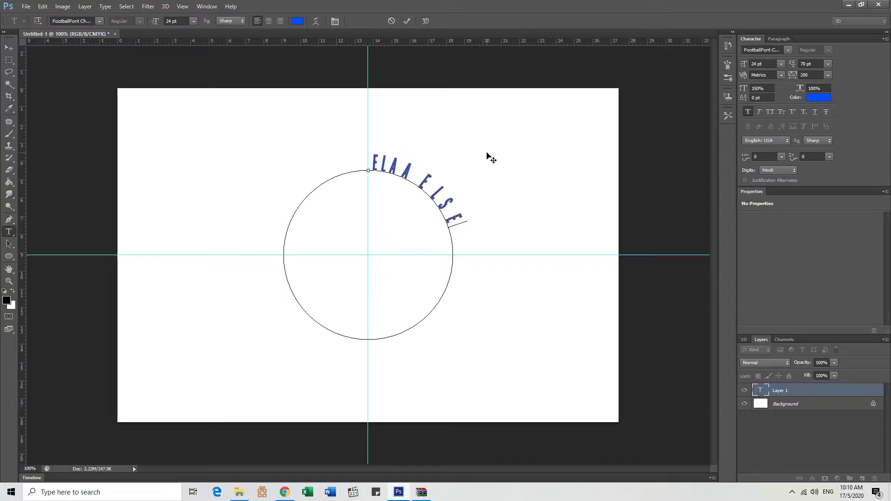
# - Try the Café Françoise font on all the path text, settling on Championship
pyautogui.hotkey('ctrl', 'a')
pyautogui.click(788, 50)
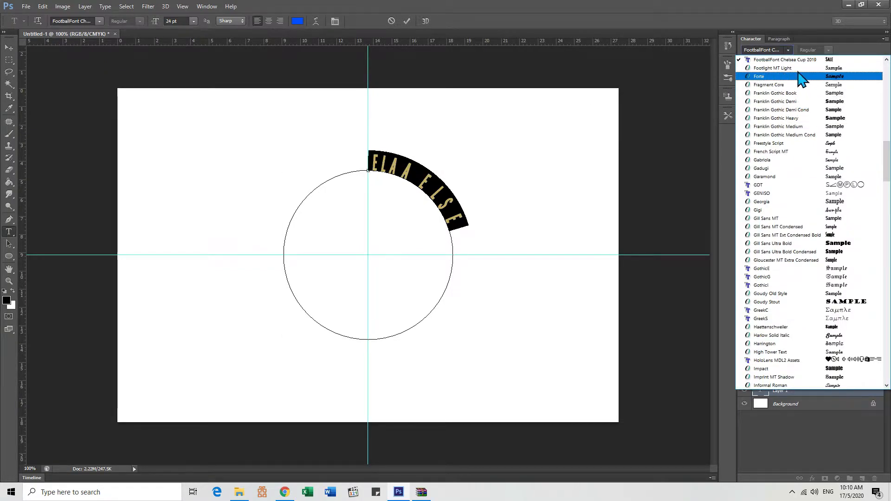
pyautogui.click(783, 58)
pyautogui.click(777, 50)
pyautogui.write('Café Françoise')
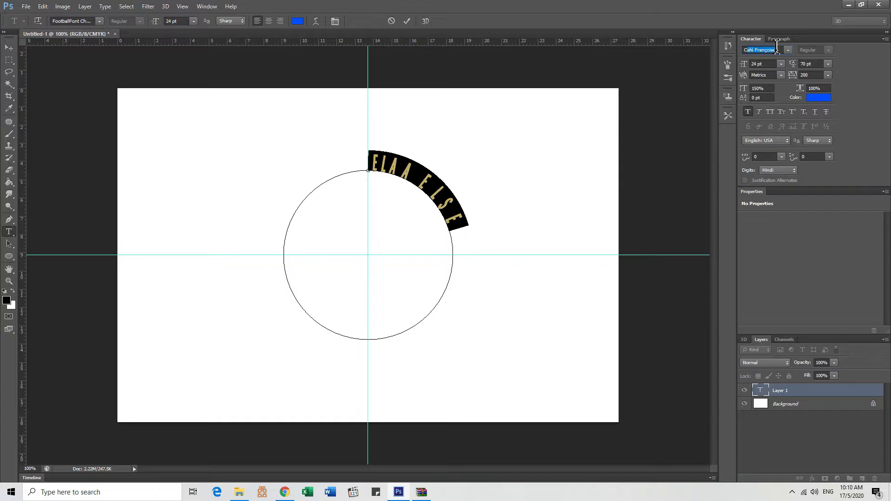
pyautogui.press('Return')
pyautogui.click(788, 51)
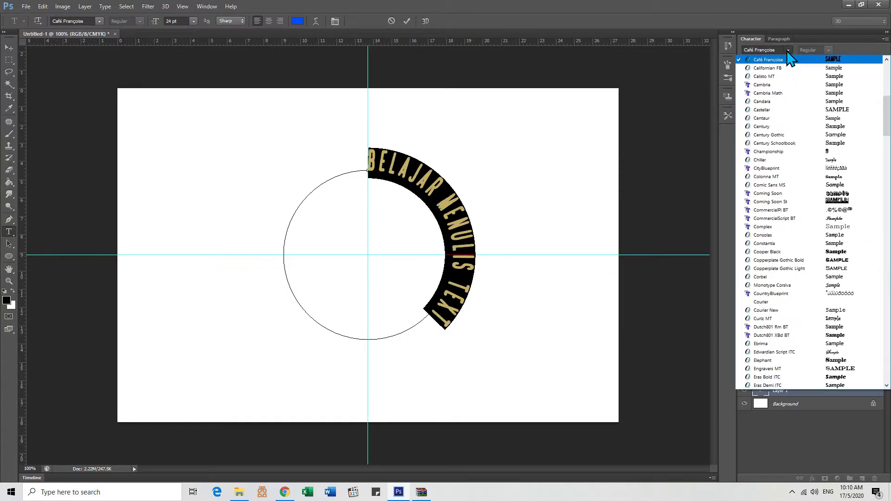
pyautogui.click(785, 152)
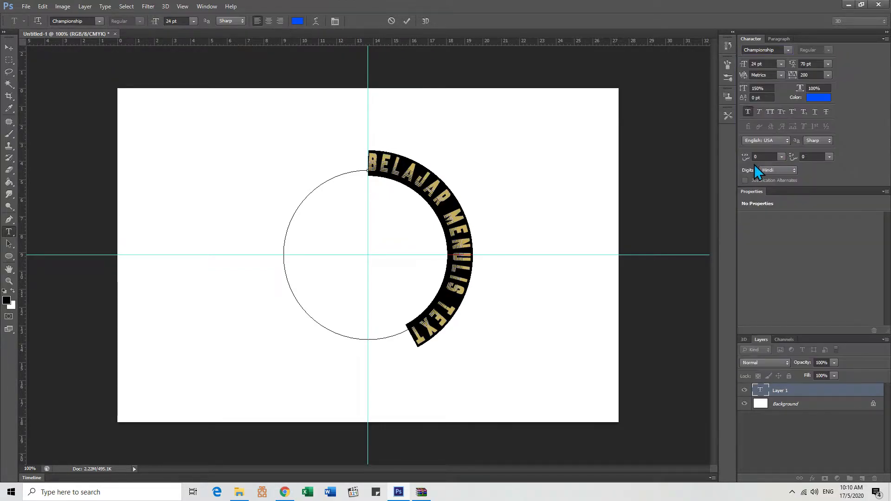
# - Append "DALAM LINGKARAN" to the circular text and commit the type edit
pyautogui.click(417, 334)
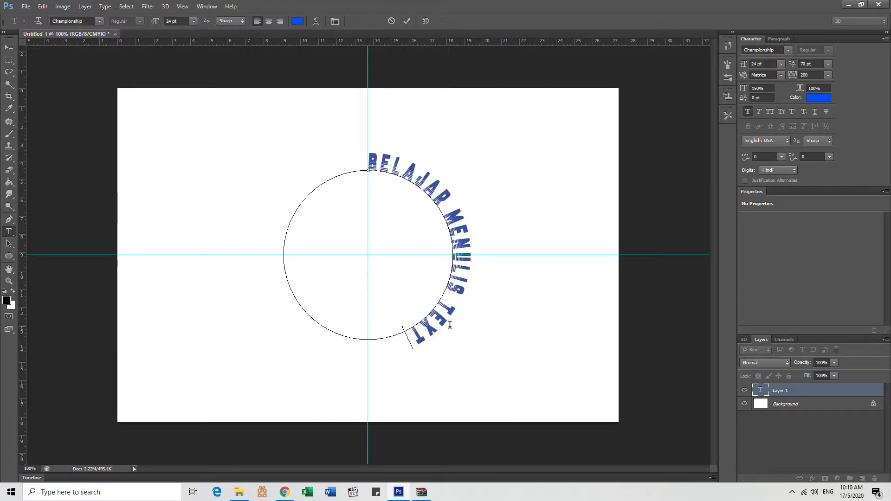
pyautogui.write('DALAM LIN')
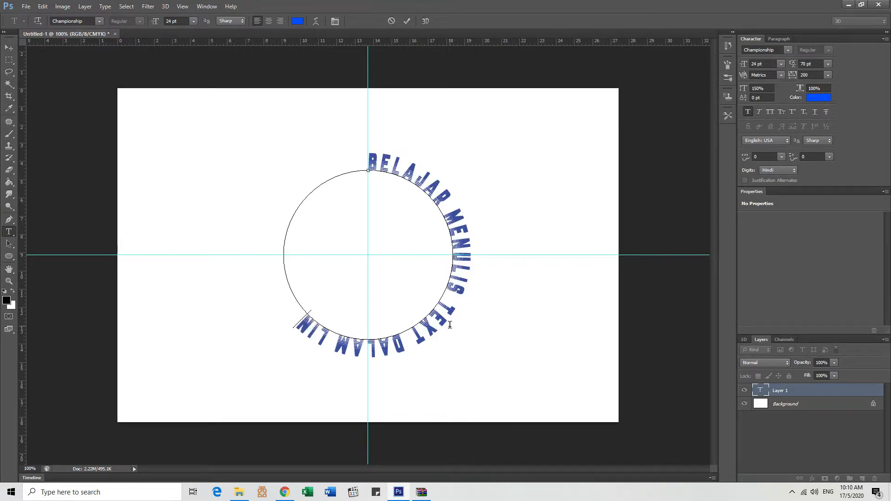
pyautogui.write('GKARAN')
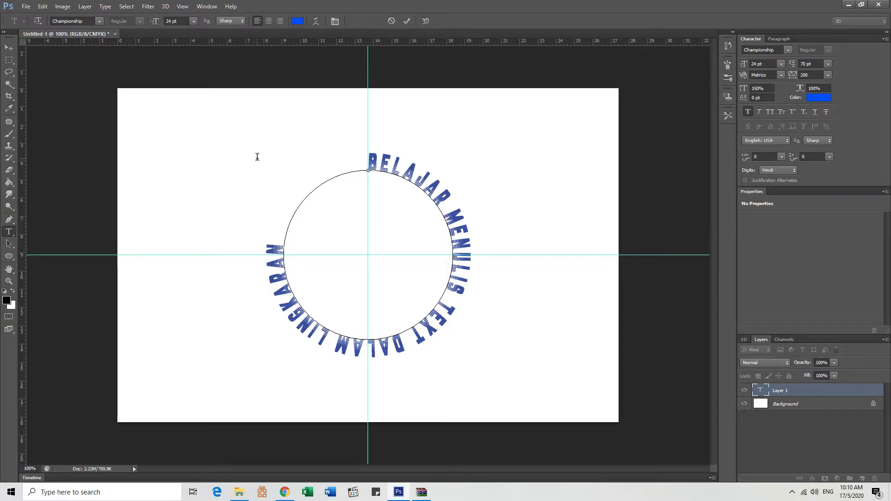
pyautogui.hotkey('ctrl', 'a')
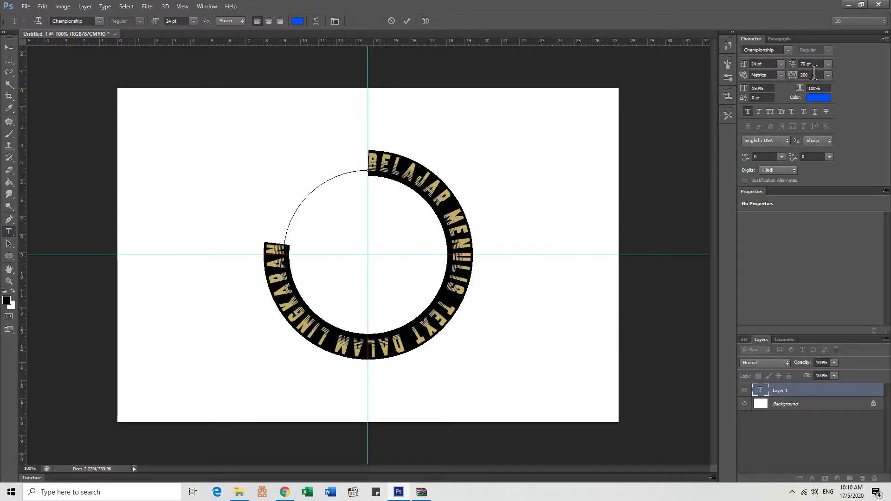
pyautogui.click(9, 245)
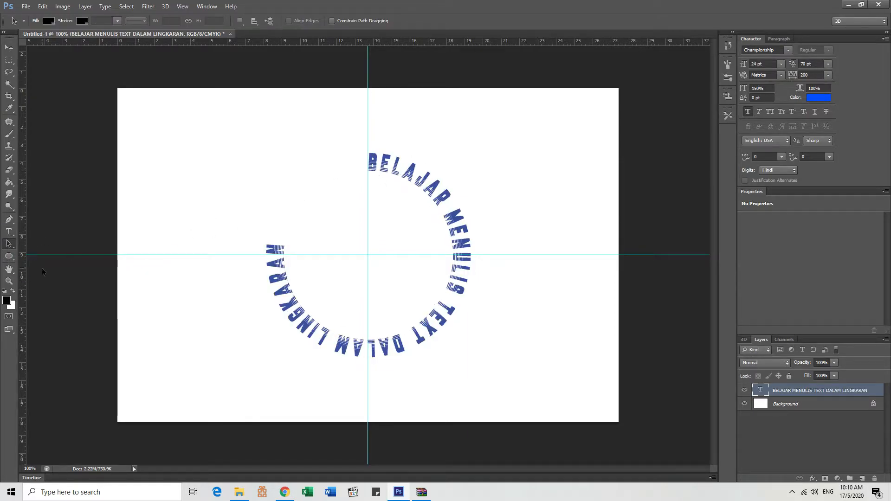
# - Move the text's start and end points to where the circle meets the horizontal guide, so the text spans the upper half
pyautogui.click(9, 231)
pyautogui.click(385, 170)
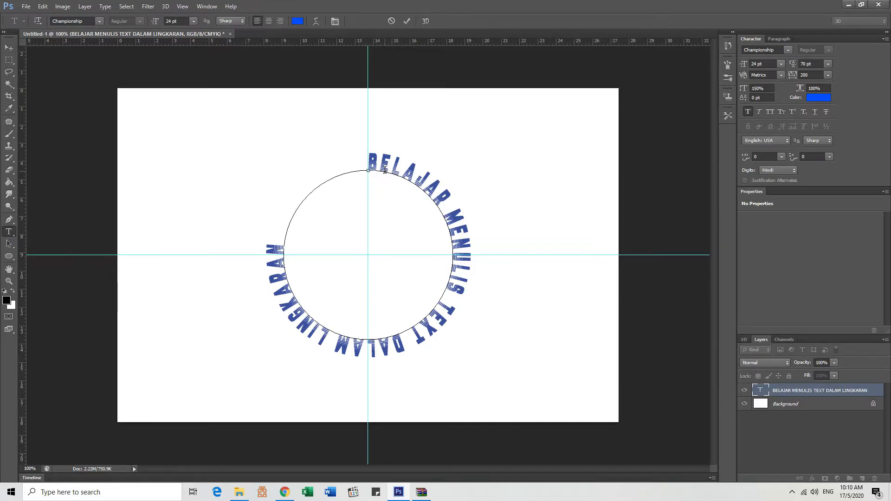
pyautogui.click(9, 242)
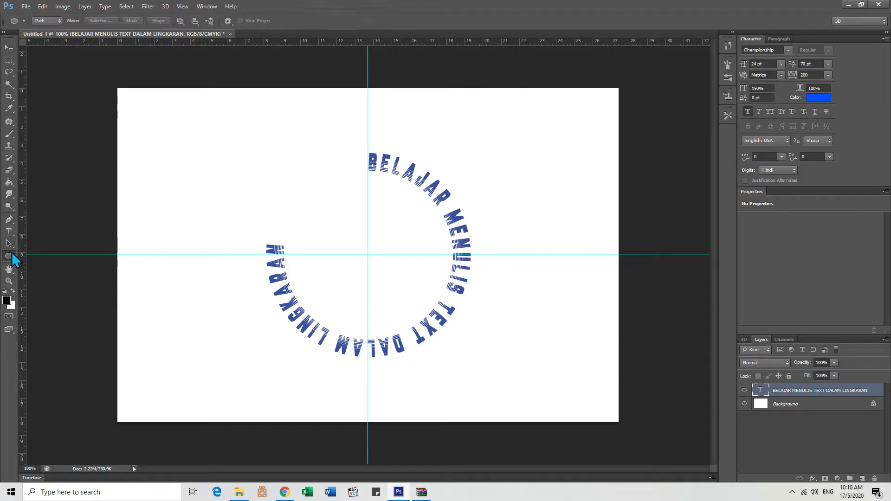
pyautogui.click(10, 247)
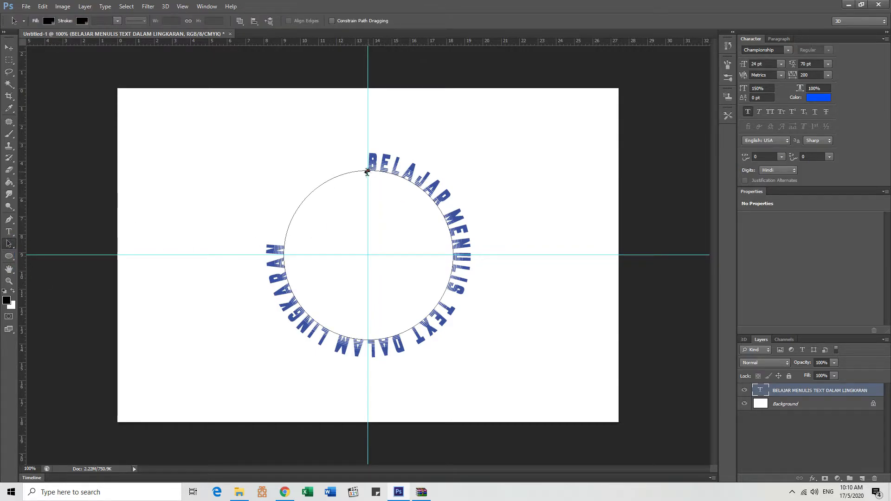
pyautogui.moveTo(369, 171); pyautogui.dragTo(292, 215)
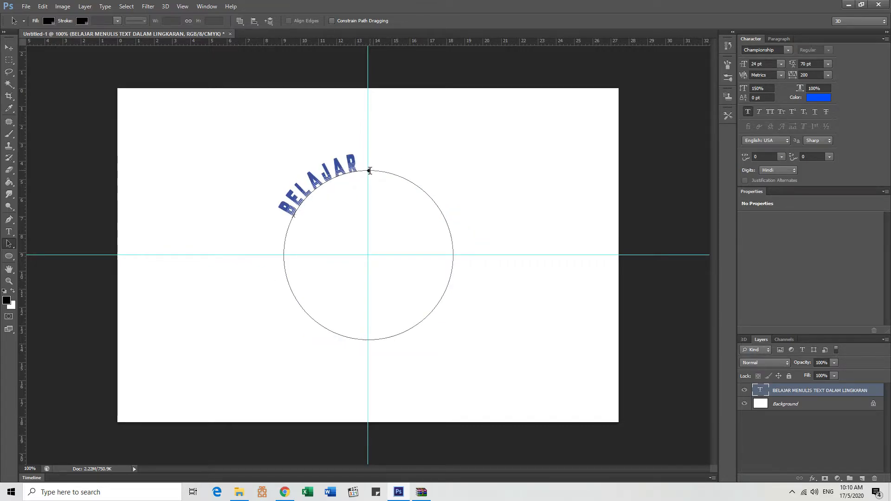
pyautogui.moveTo(369, 170); pyautogui.dragTo(454, 256)
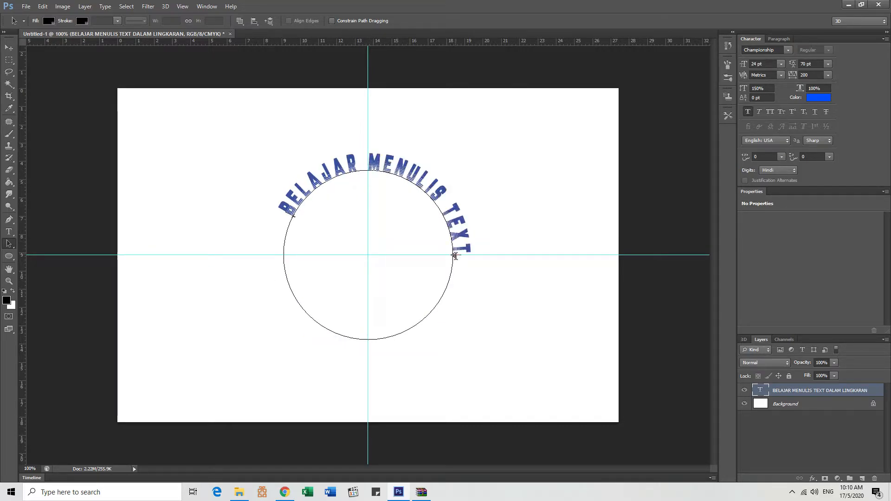
pyautogui.moveTo(293, 216); pyautogui.dragTo(284, 255)
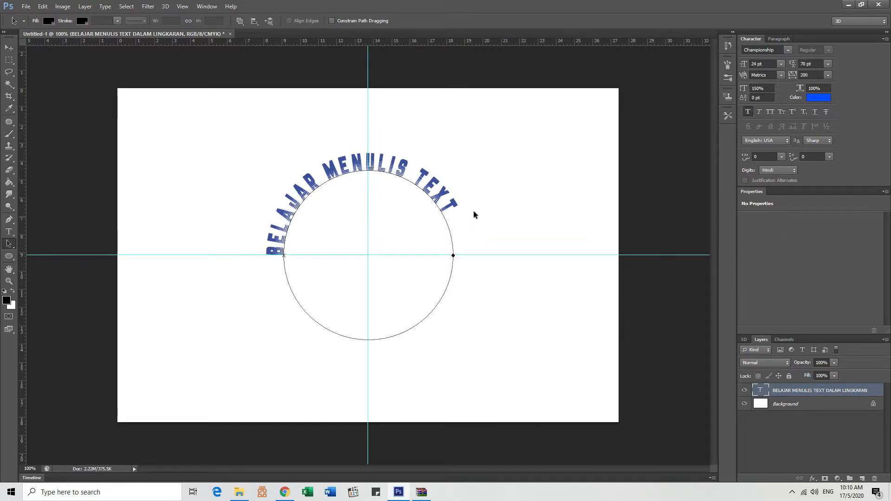
# - Reduce the arched text's tracking, trying 100 before settling on 0
pyautogui.doubleClick(806, 74)
pyautogui.write('100')
pyautogui.press('Return')
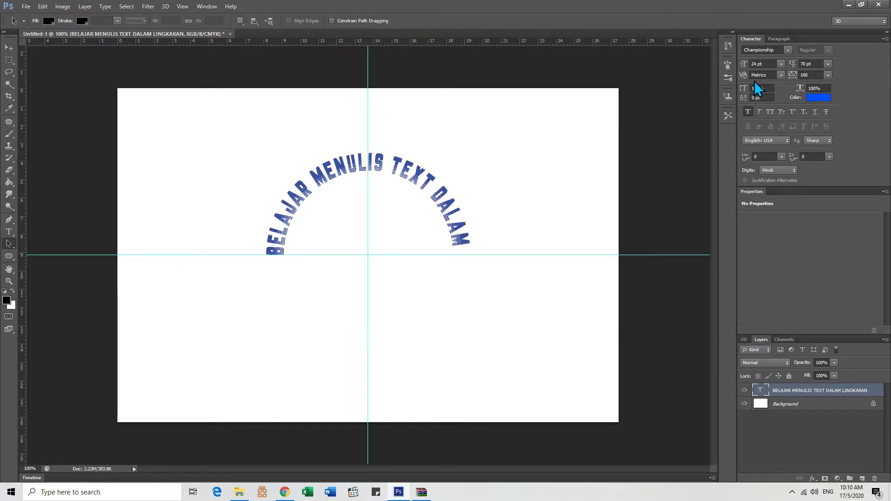
pyautogui.click(811, 75)
pyautogui.write('0')
pyautogui.press('Return')
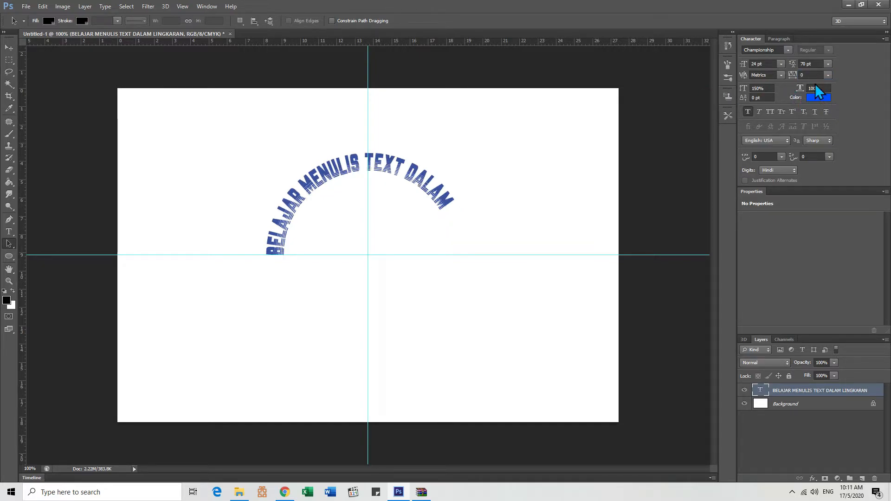
# - Extend the text's start and end points slightly below the horizontal guide on both sides so the whole phrase fits the arch
pyautogui.click(8, 256)
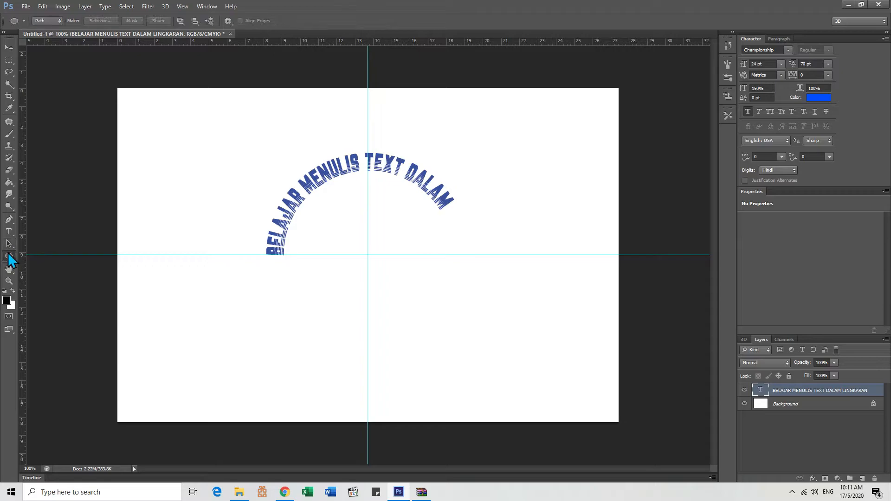
pyautogui.click(10, 244)
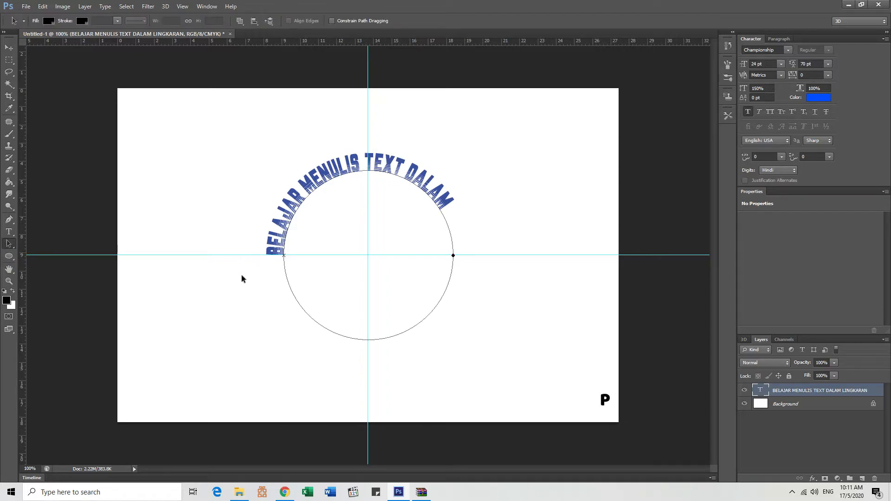
pyautogui.moveTo(283, 256); pyautogui.dragTo(285, 275)
pyautogui.moveTo(454, 252); pyautogui.dragTo(453, 275)
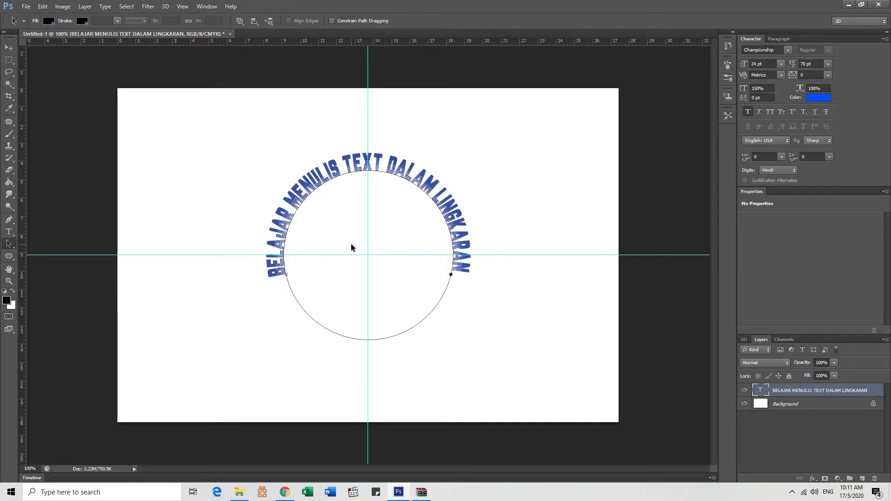
# - Flip the text inside the circle along its lower half and move both end points above the horizontal guide to fit the phrase
pyautogui.moveTo(284, 276)
pyautogui.mouseDown()
pyautogui.moveTo(313, 274)
pyautogui.moveTo(321, 206)
pyautogui.moveTo(364, 185)
pyautogui.moveTo(416, 216)
pyautogui.moveTo(458, 276)
pyautogui.moveTo(428, 294)
pyautogui.mouseUp()
pyautogui.moveTo(302, 283); pyautogui.dragTo(279, 255)
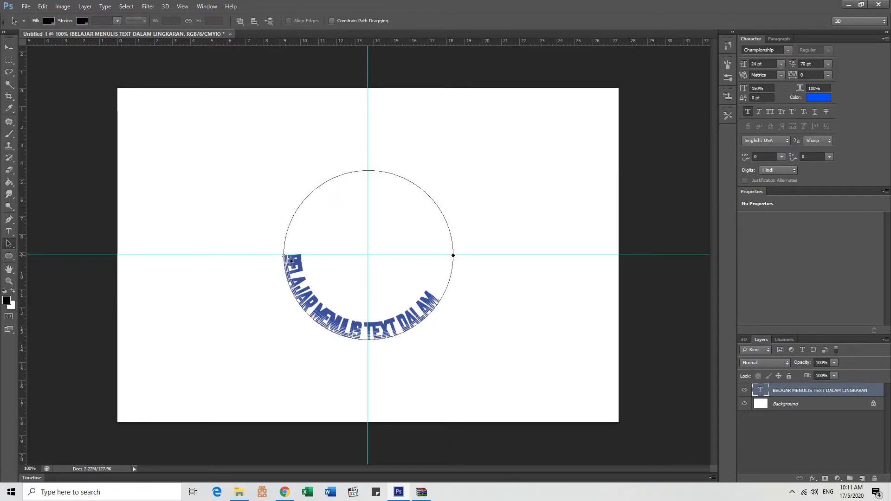
pyautogui.moveTo(456, 256); pyautogui.dragTo(453, 243)
pyautogui.moveTo(281, 256); pyautogui.dragTo(282, 241)
pyautogui.moveTo(453, 242); pyautogui.dragTo(447, 223)
pyautogui.moveTo(284, 239); pyautogui.dragTo(290, 223)
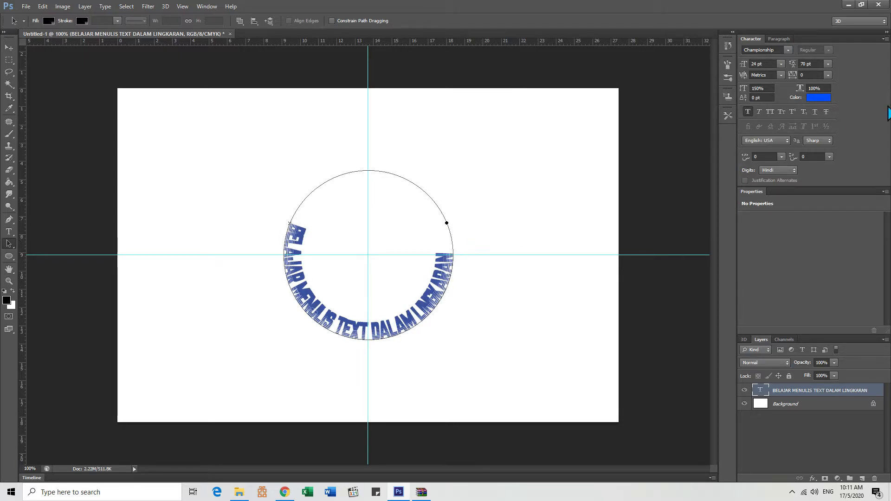
# - Set the text's tracking to 200 and extend its start and end points further up the circle to fit the whole phrase
pyautogui.click(810, 74)
pyautogui.write('200')
pyautogui.press('Return')
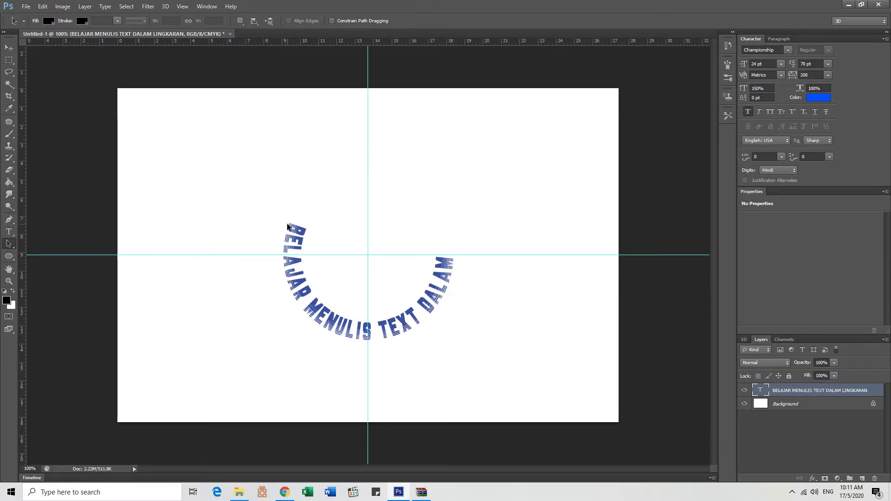
pyautogui.click(9, 259)
pyautogui.click(12, 241)
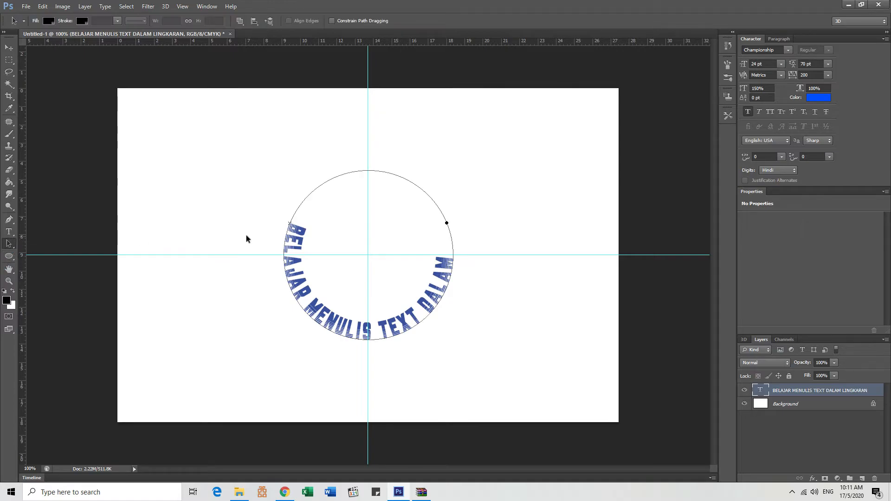
pyautogui.moveTo(291, 224)
pyautogui.mouseDown()
pyautogui.moveTo(300, 195)
pyautogui.moveTo(314, 206)
pyautogui.moveTo(293, 222)
pyautogui.moveTo(307, 196)
pyautogui.mouseUp()
pyautogui.moveTo(447, 221)
pyautogui.mouseDown()
pyautogui.moveTo(434, 193)
pyautogui.moveTo(408, 180)
pyautogui.mouseUp()
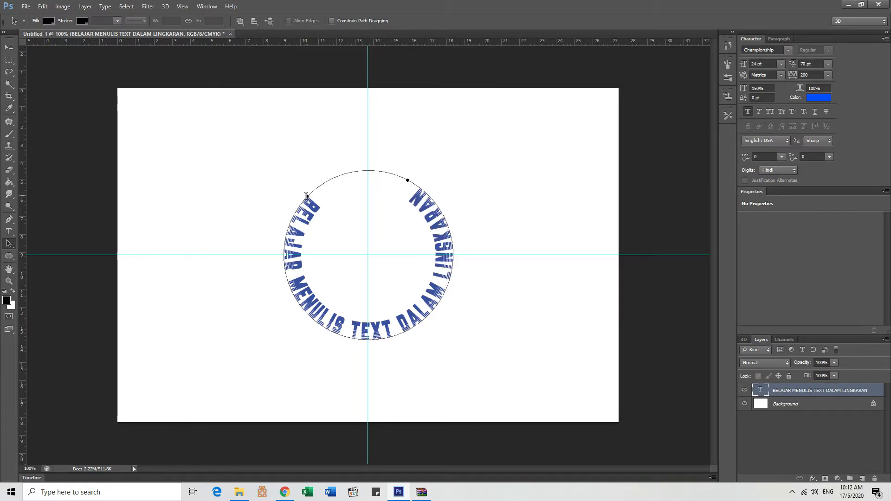
pyautogui.moveTo(307, 193); pyautogui.dragTo(313, 188)
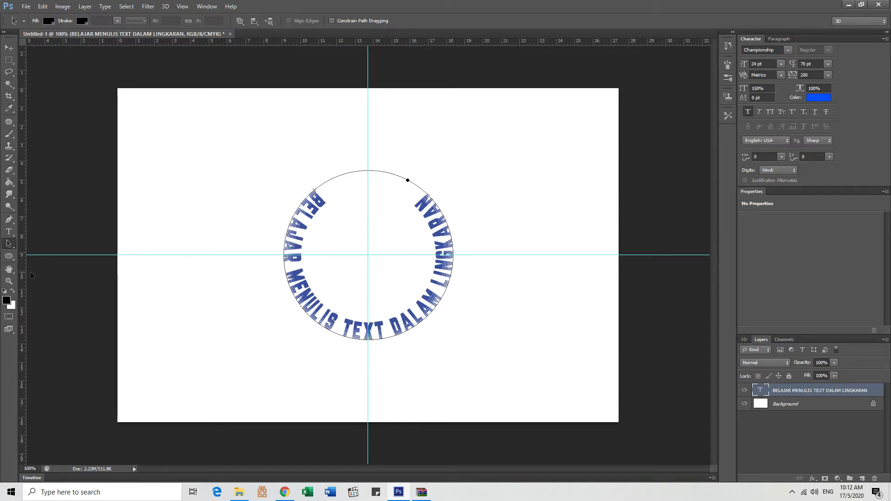
# - Free-transform the circular text path proportionally to about one and a half times its size, keeping it centred on the guides' intersection
pyautogui.rightClick(355, 195)
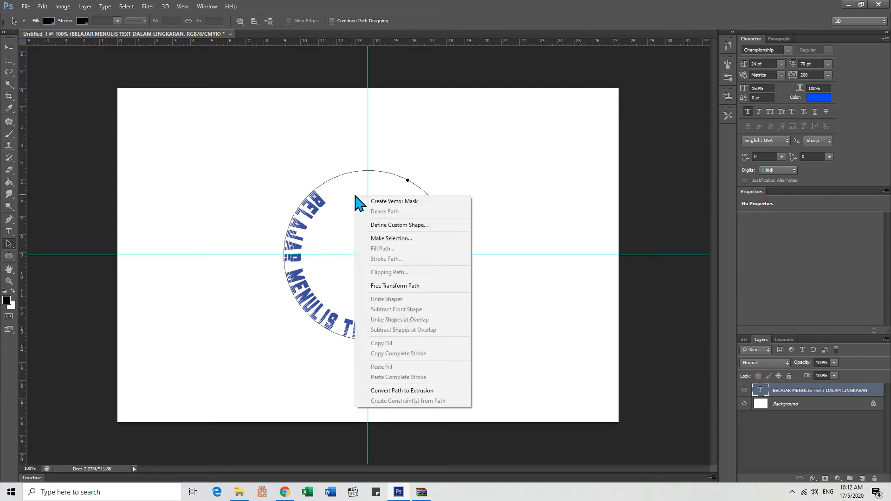
pyautogui.click(393, 287)
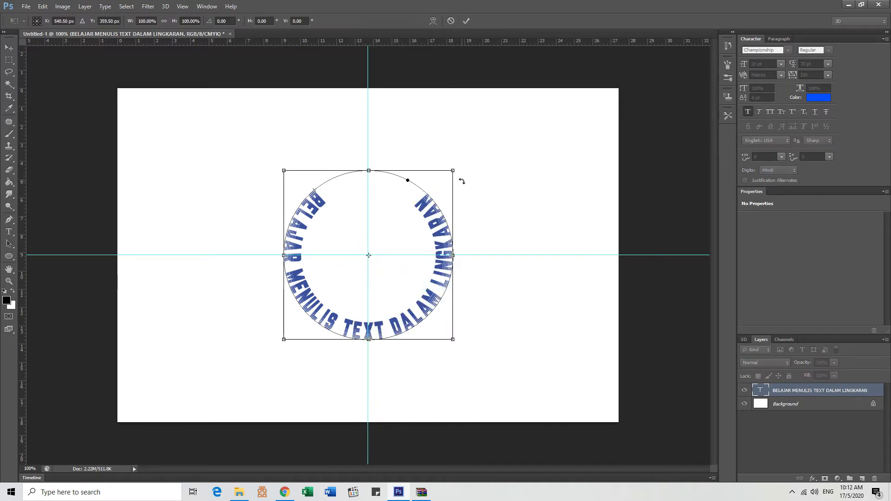
pyautogui.moveTo(455, 169); pyautogui.dragTo(492, 131)
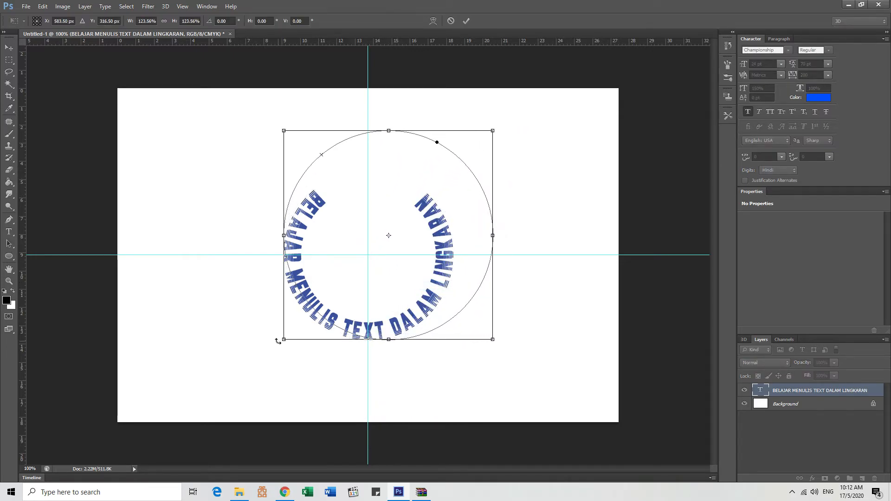
pyautogui.moveTo(280, 344); pyautogui.dragTo(232, 376)
pyautogui.press('Return')
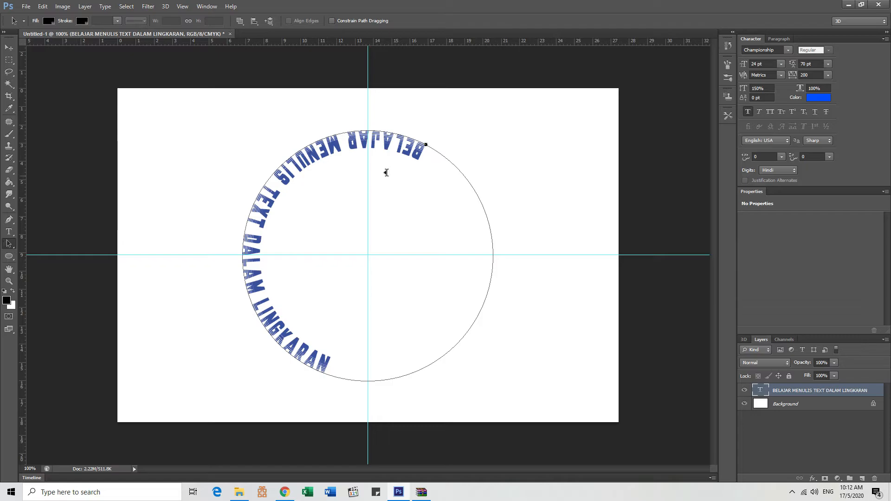
# - Move the text's start and end points above the horizontal guide on opposite sides so the phrase spans the circle's lower half evenly
pyautogui.moveTo(426, 144); pyautogui.dragTo(476, 254)
pyautogui.moveTo(456, 339); pyautogui.dragTo(245, 228)
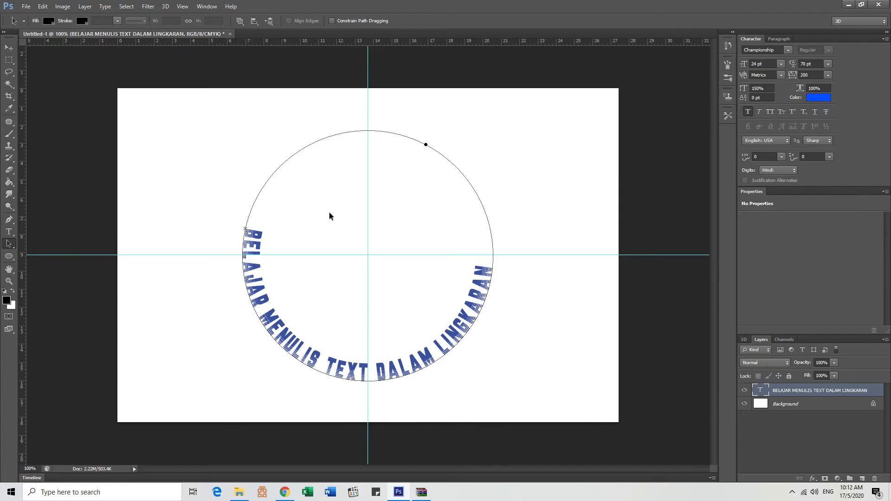
pyautogui.moveTo(426, 145); pyautogui.dragTo(483, 229)
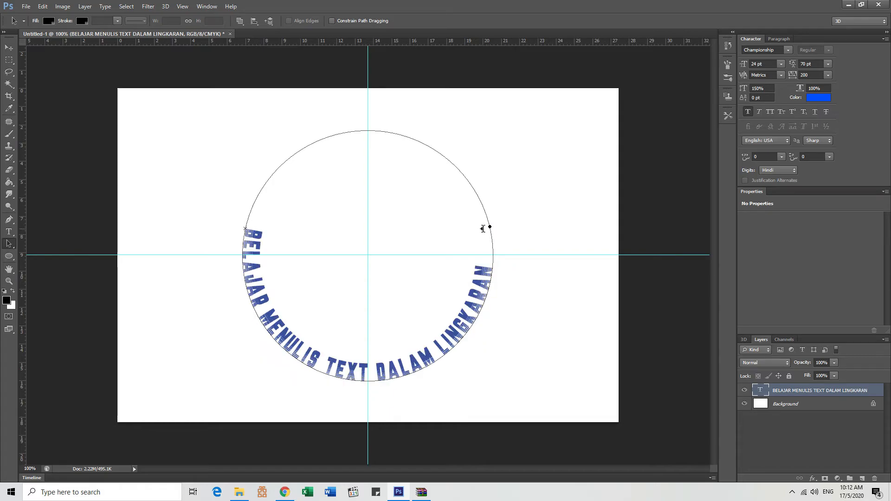
pyautogui.moveTo(244, 230); pyautogui.dragTo(243, 247)
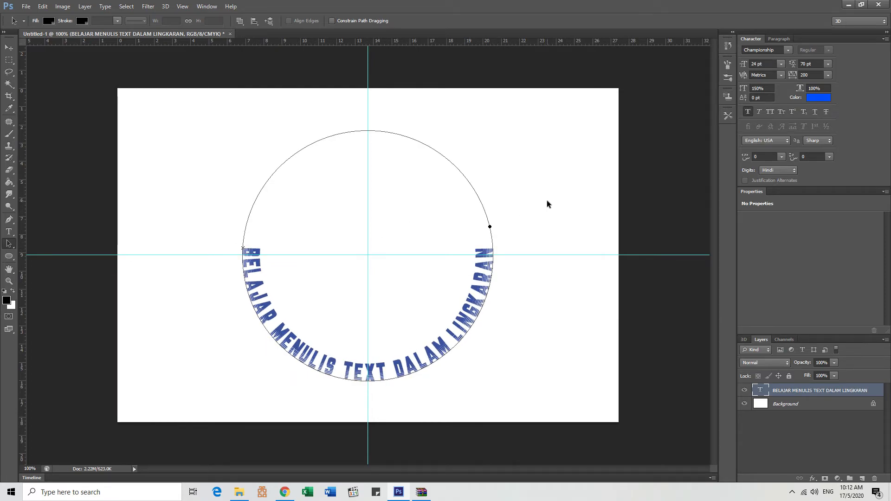
pyautogui.click(9, 47)
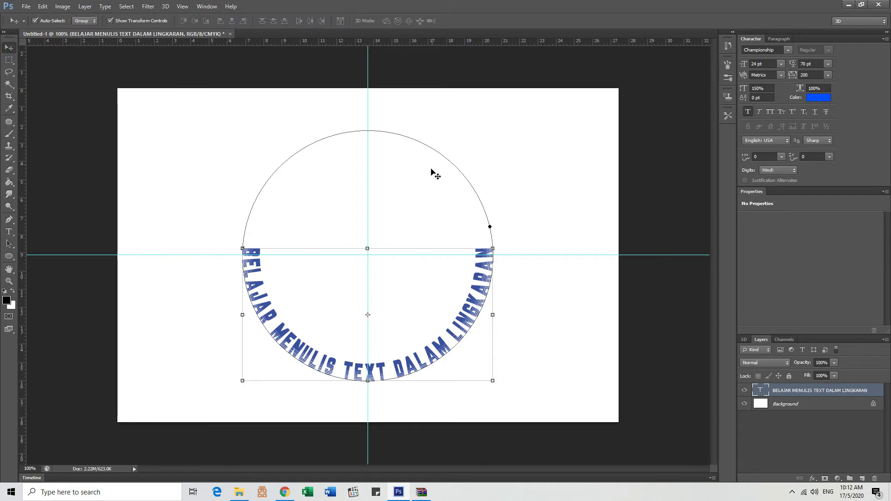
pyautogui.click(11, 248)
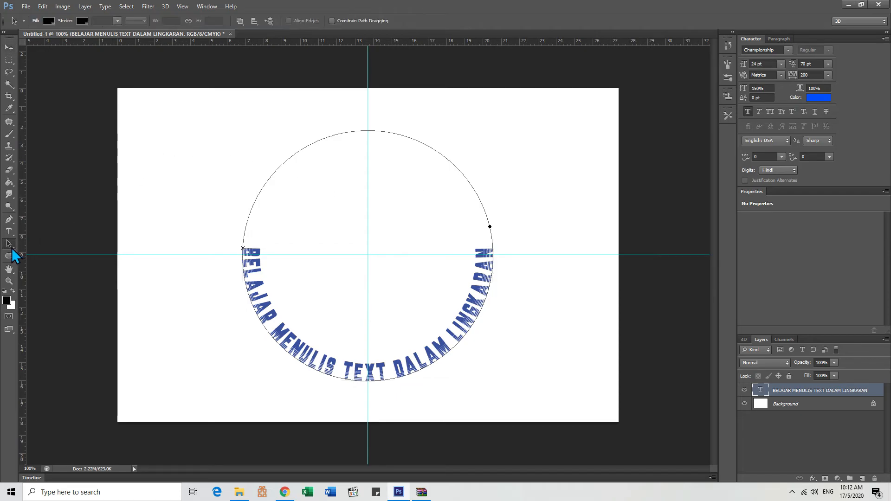
pyautogui.click(9, 232)
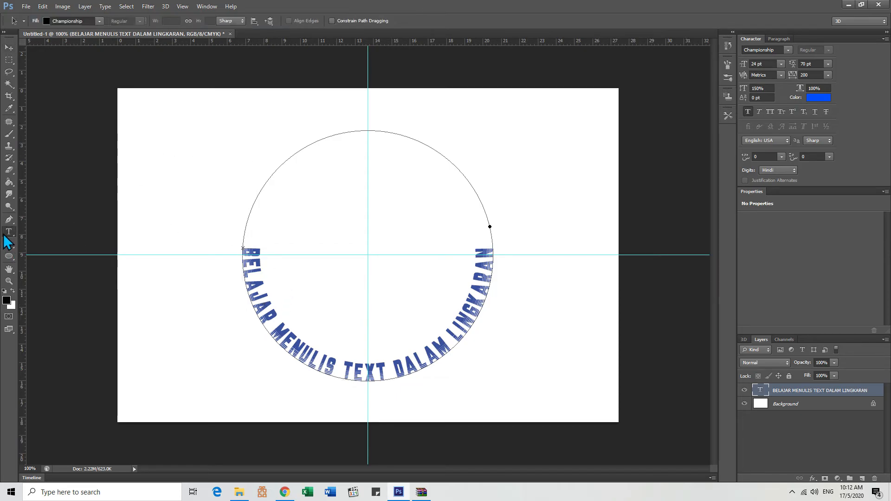
pyautogui.click(8, 246)
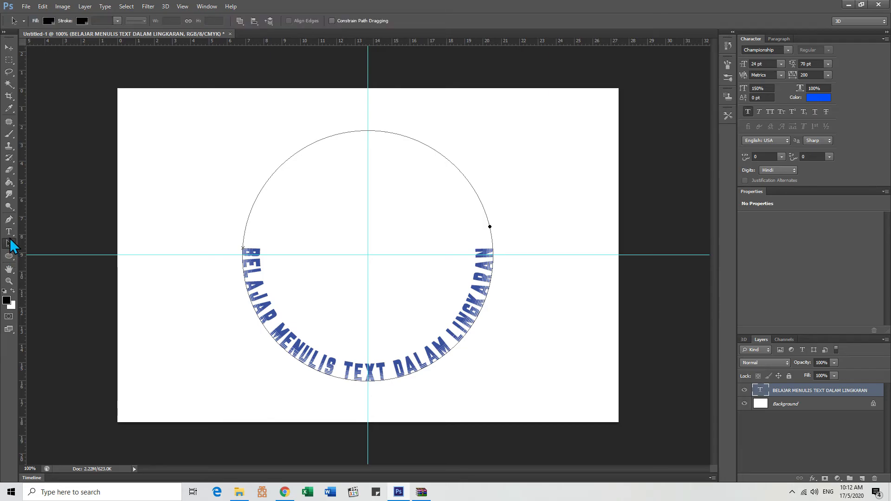
pyautogui.click(9, 47)
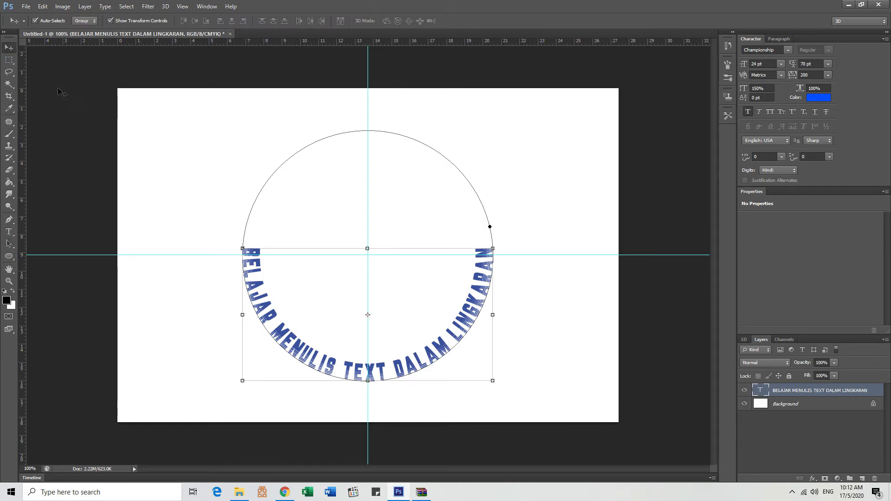
pyautogui.click(65, 92)
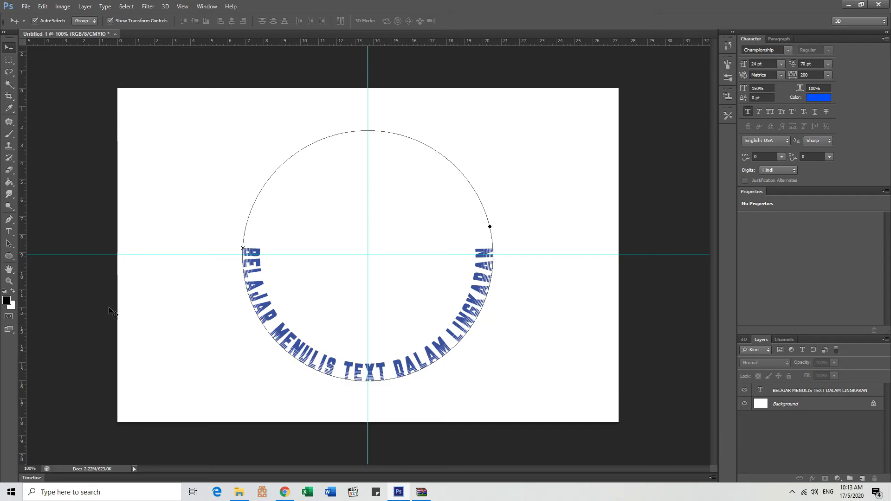
pyautogui.click(9, 256)
pyautogui.click(9, 243)
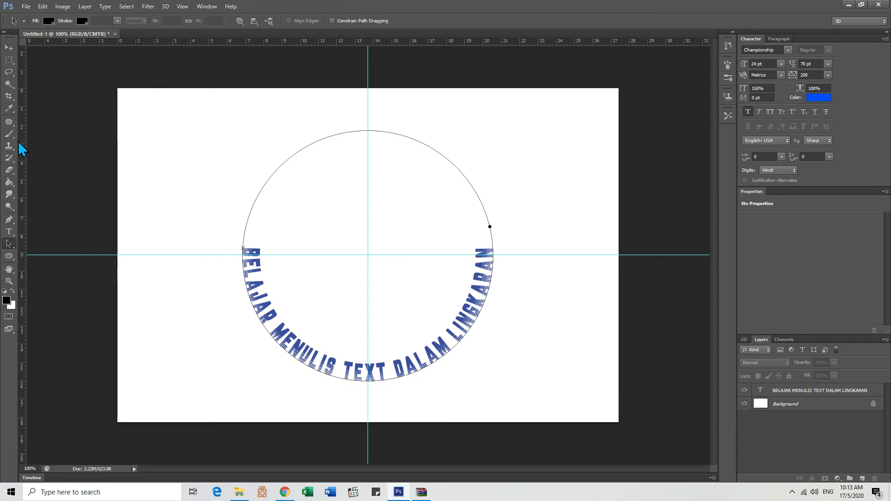
pyautogui.click(12, 47)
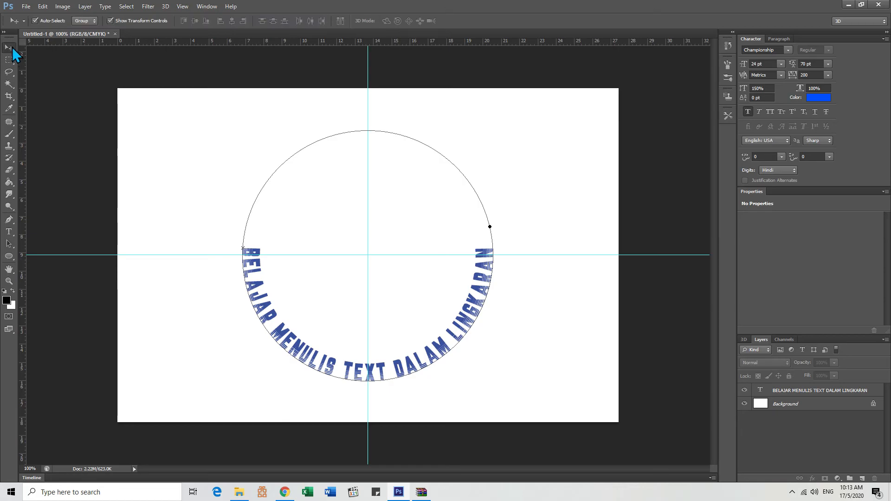
pyautogui.rightClick(263, 201)
# - Select the Background layer and delete the visible circle path, keeping only the curved text
pyautogui.click(805, 404)
pyautogui.click(804, 405)
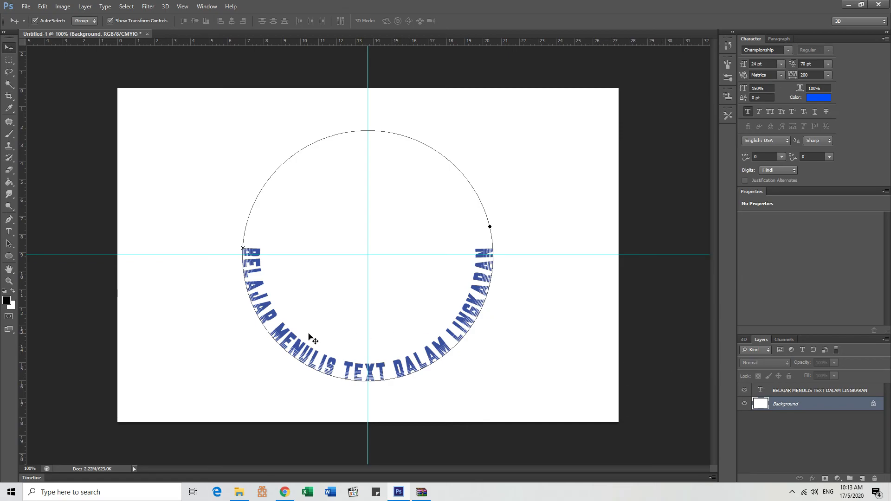
pyautogui.click(9, 257)
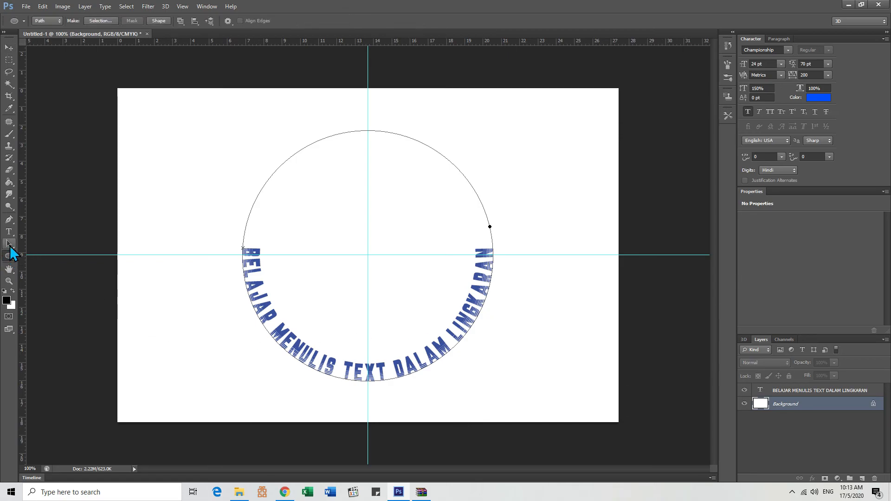
pyautogui.click(9, 245)
pyautogui.rightClick(244, 250)
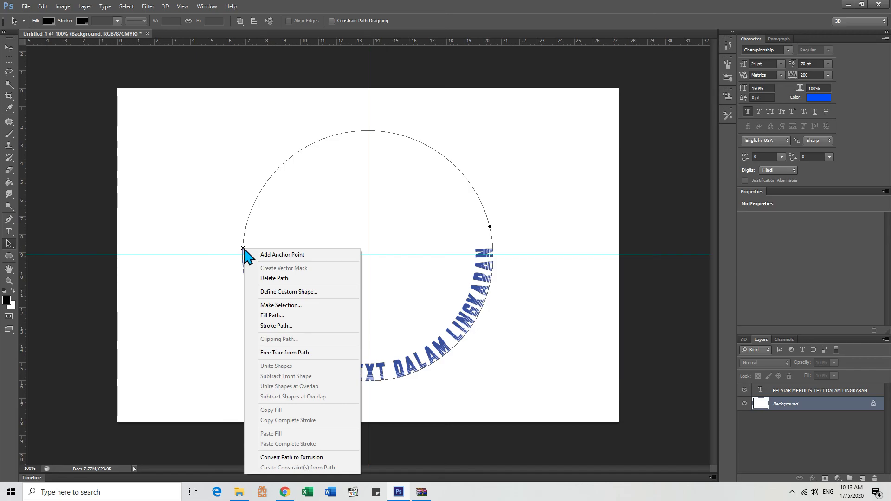
pyautogui.click(281, 279)
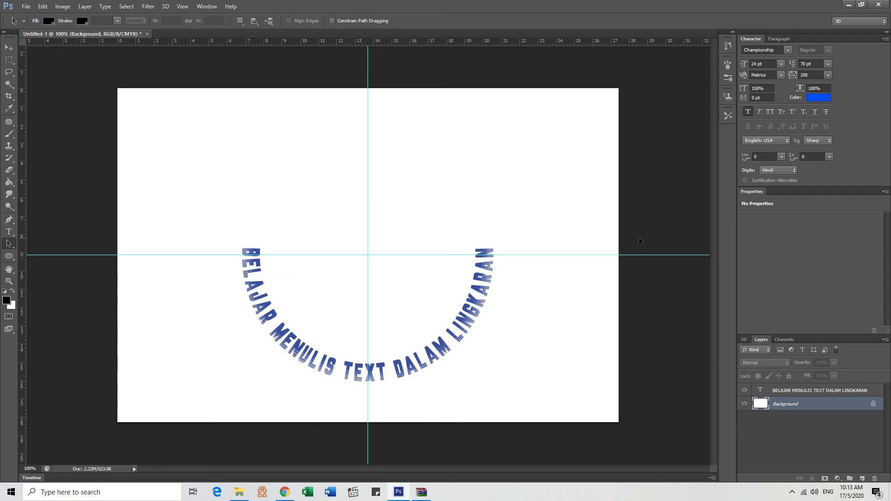
# - Deselect the text layer and zoom in to 200% to examine the curved lettering without its path
pyautogui.click(9, 48)
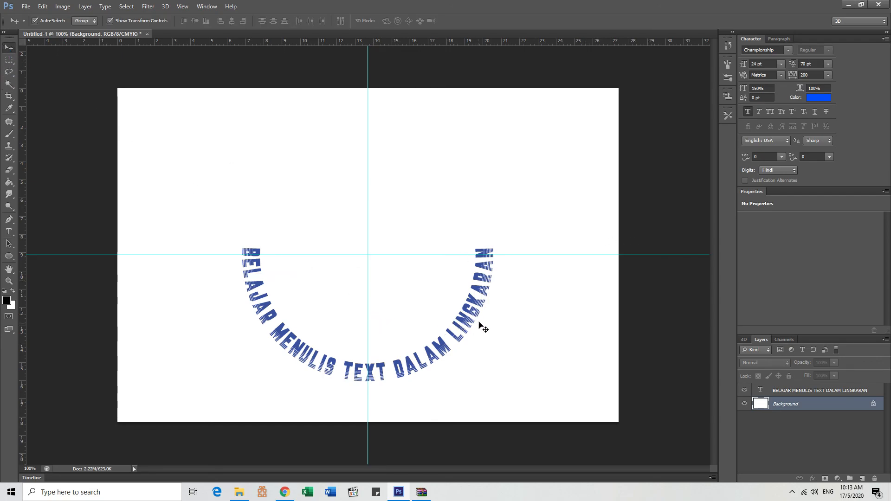
pyautogui.click(462, 332)
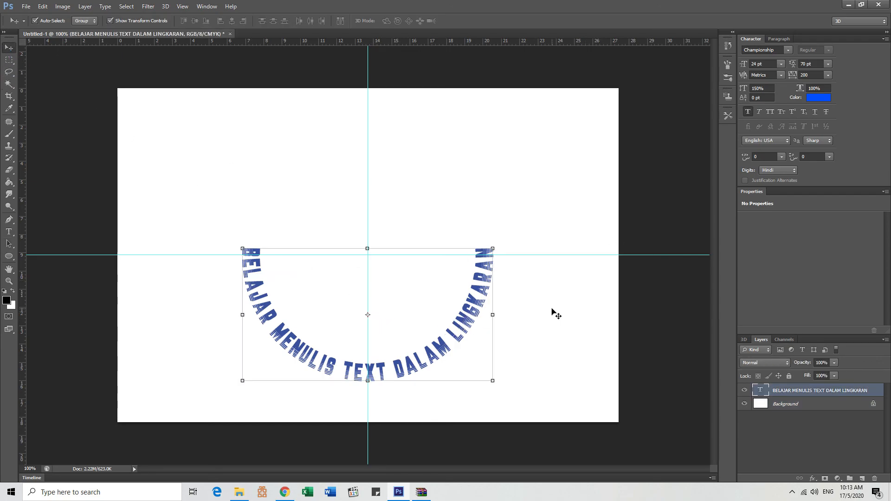
pyautogui.click(548, 225)
pyautogui.hotkey('ctrl', '+')
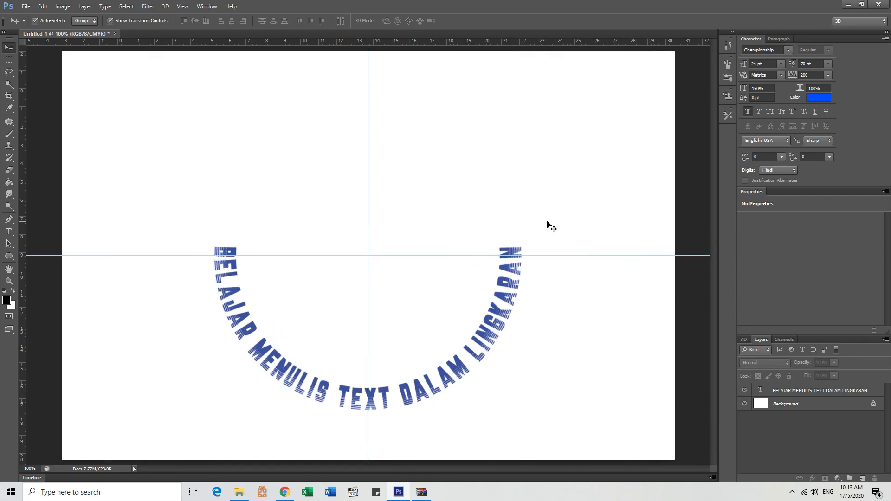
pyautogui.scroll(-4, 524, 200)
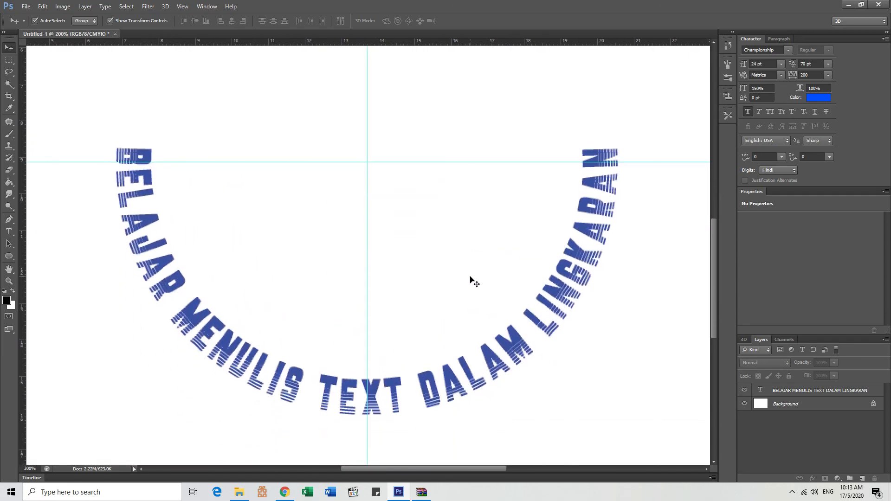